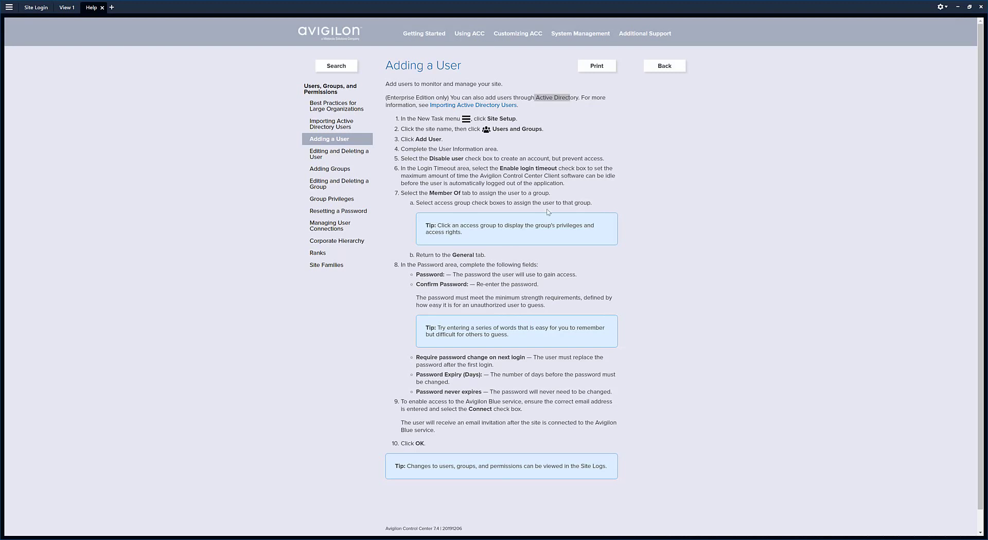
Check the client options menu and highlight the Enterprise Edition and Active Directory notes in the help.
click(945, 8)
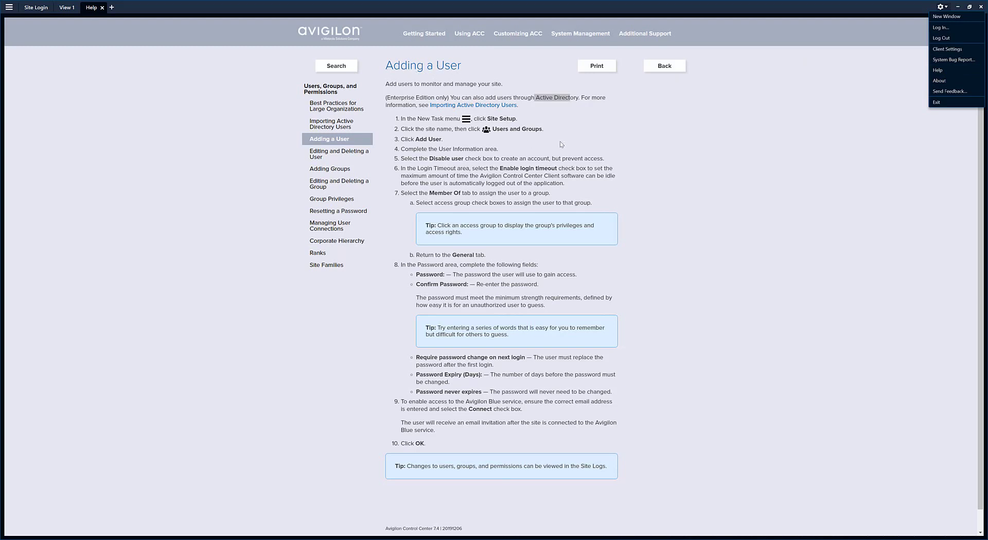
click(604, 144)
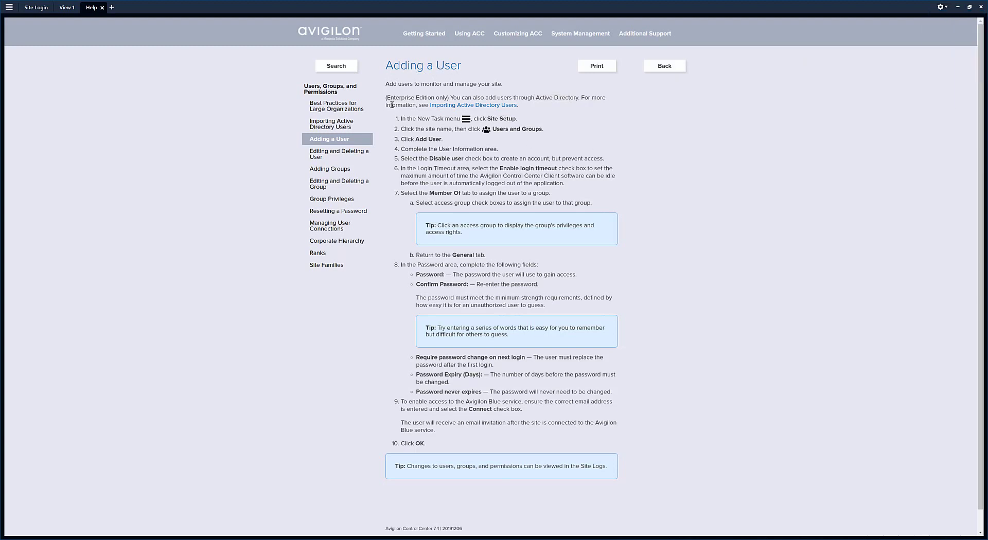
drag(386, 97, 433, 97)
drag(534, 97, 580, 97)
Switch to View 1 and open the Setup page for the TWG - City Center site.
click(9, 7)
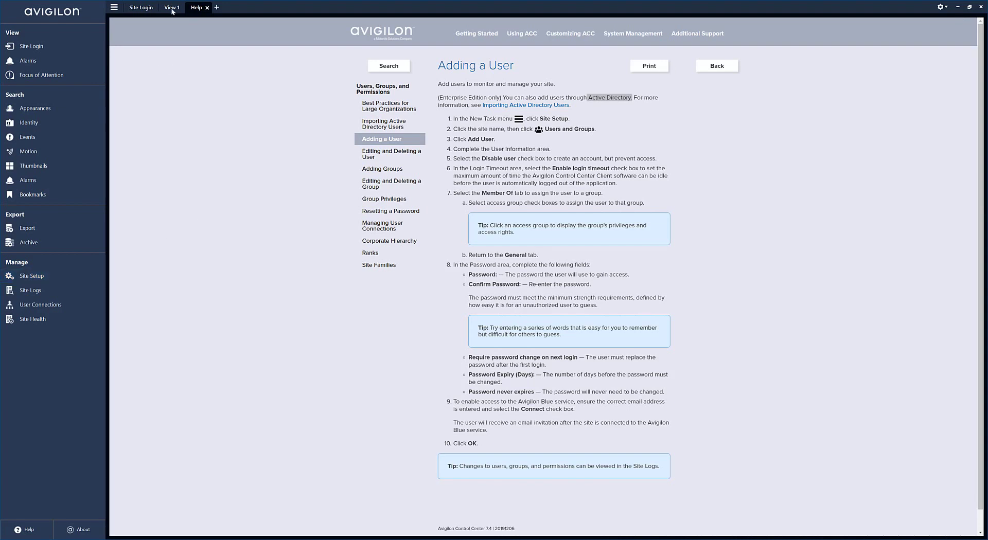
click(159, 33)
click(64, 9)
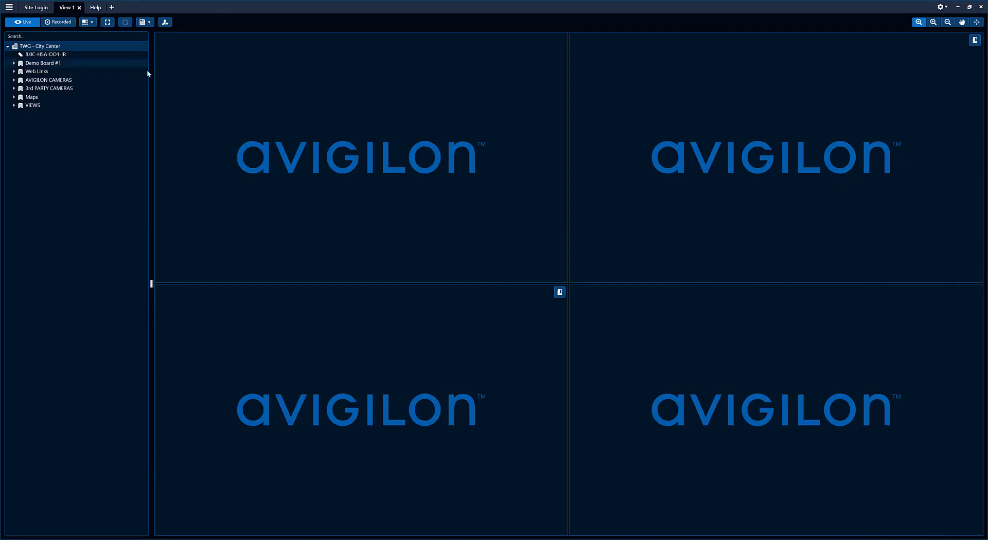
right_click(41, 47)
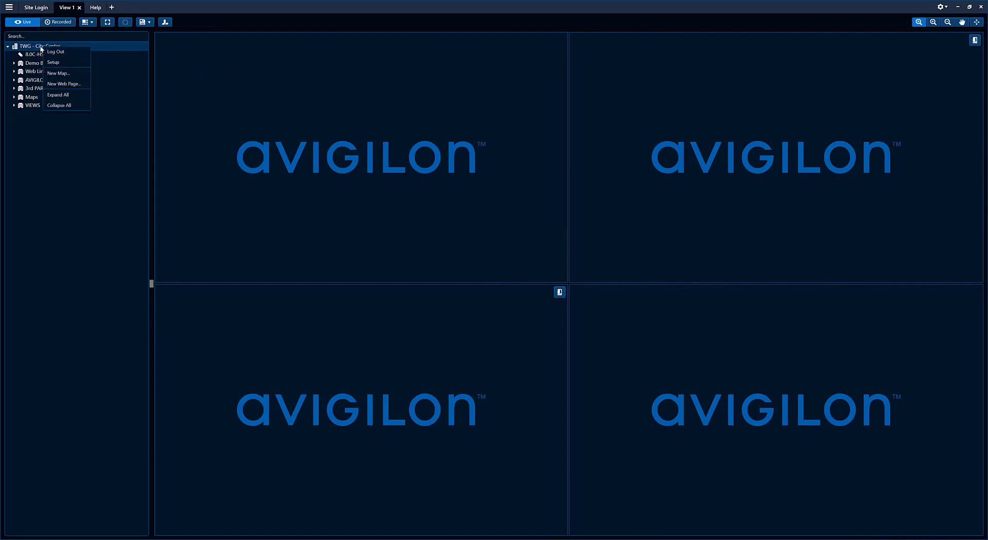
click(52, 63)
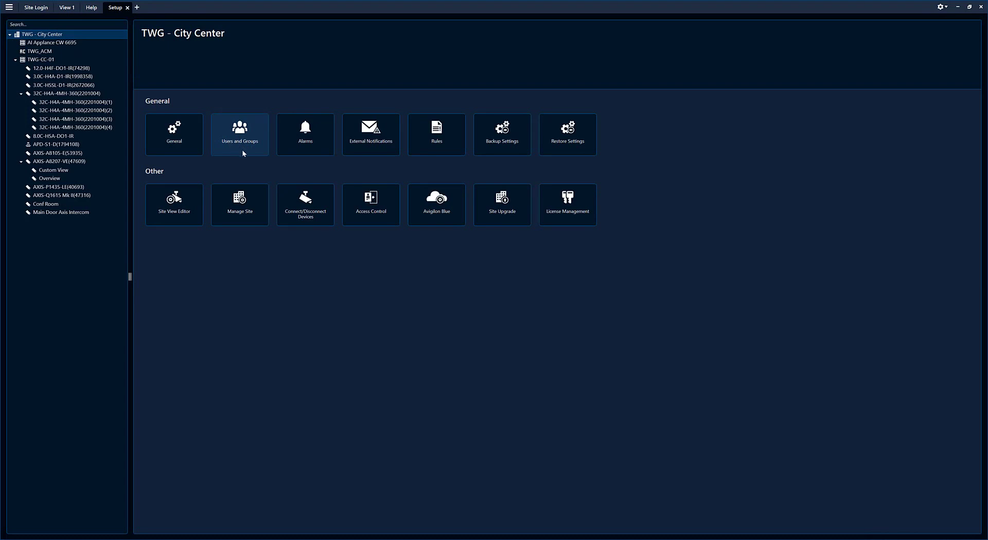
From Users and Groups, add a user with username, first and last name, ticking Enable login timeout.
click(248, 137)
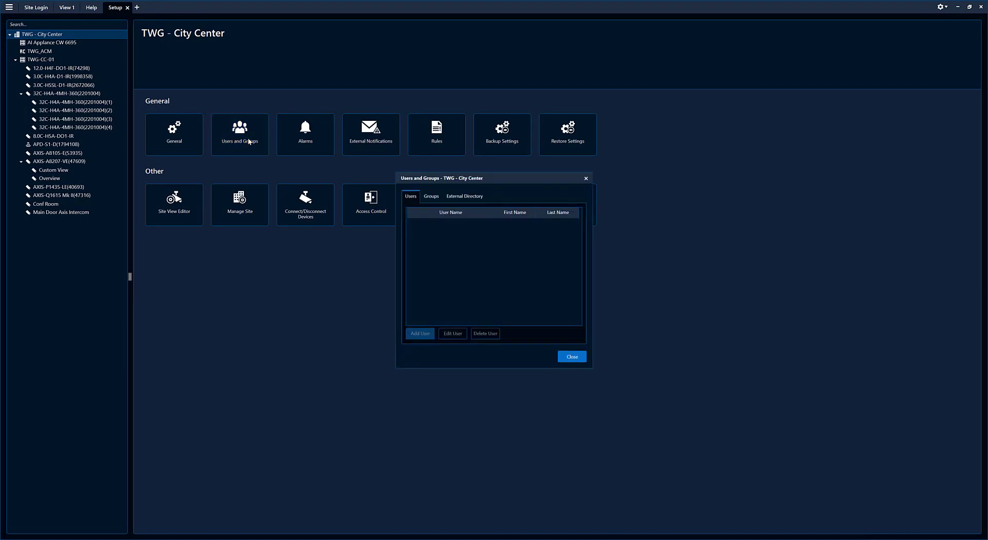
click(417, 336)
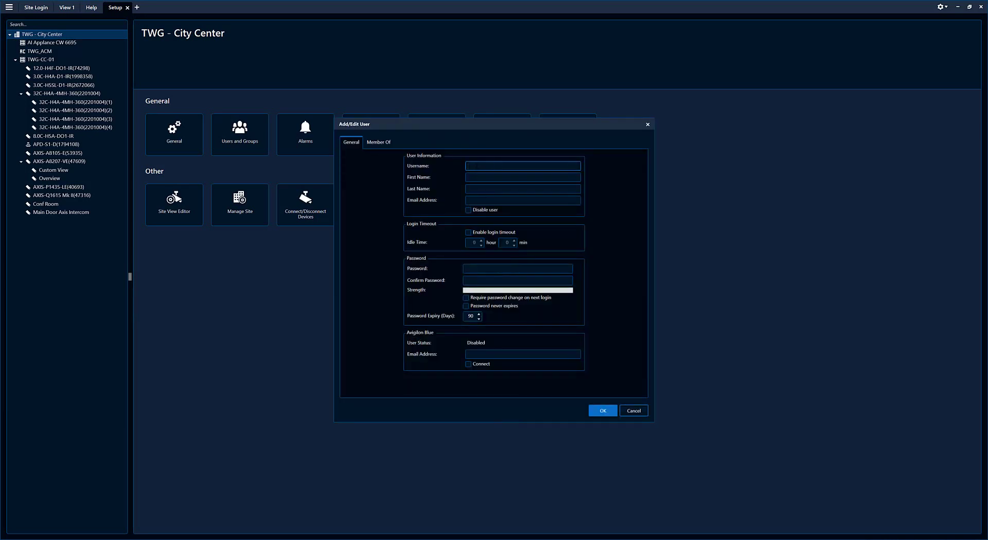
click(483, 177)
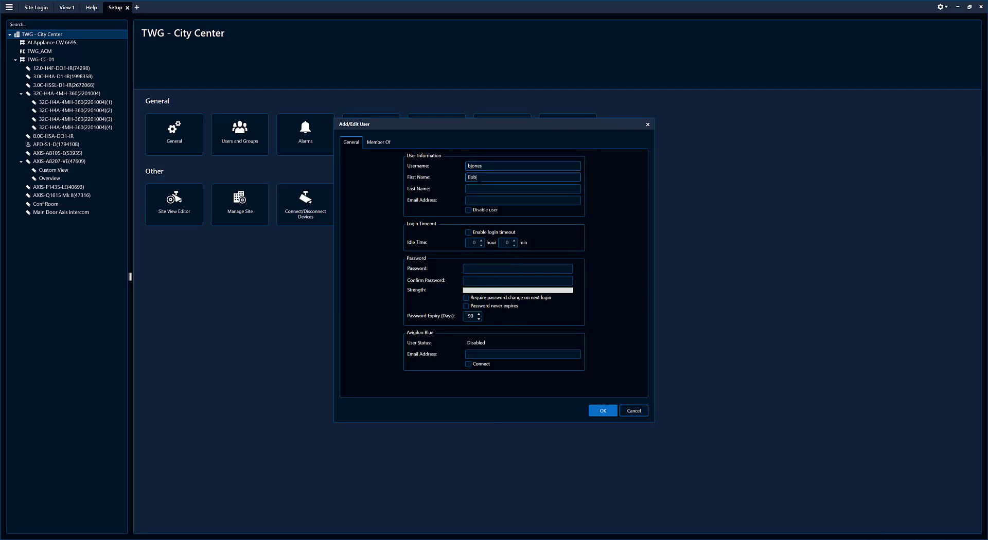
key(Tab)
text(Jones)
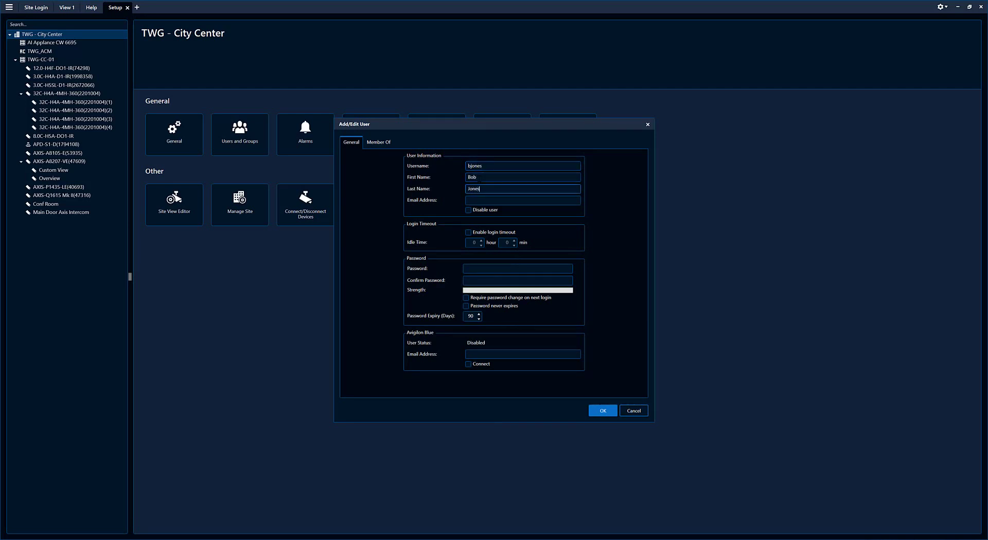
click(522, 200)
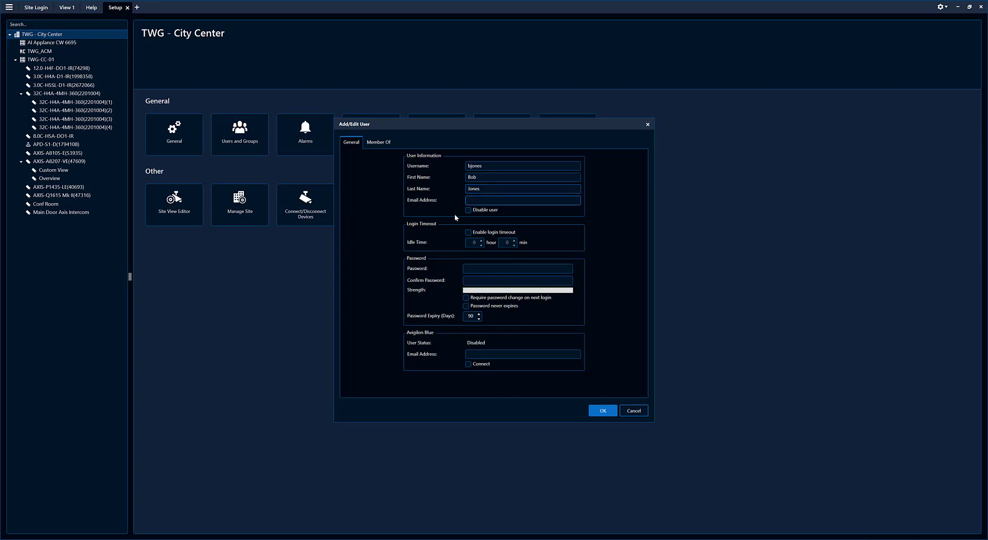
click(468, 232)
Turn login timeout off, enter and confirm the password, and clear Require password change on next login.
click(468, 232)
click(470, 268)
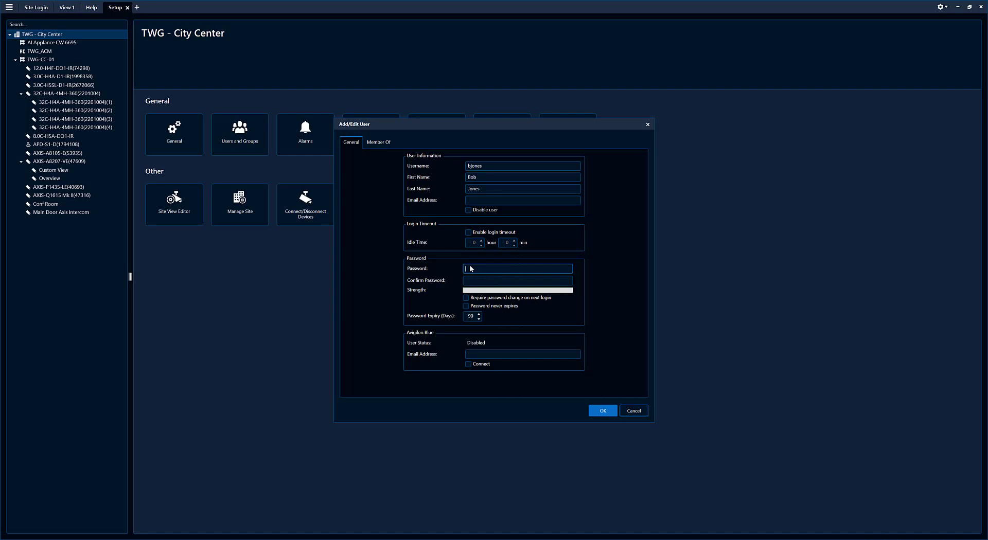
text(********)
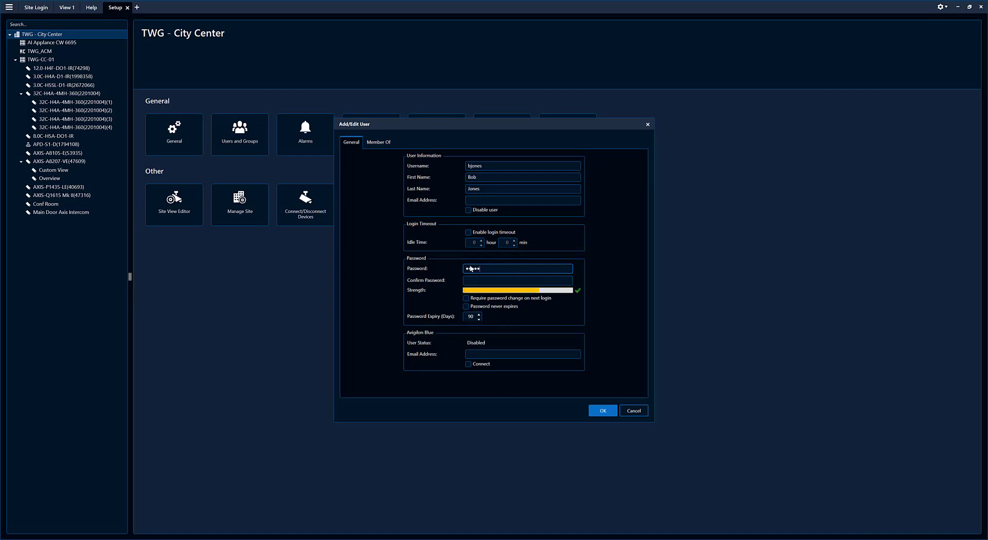
text(***)
key(Tab)
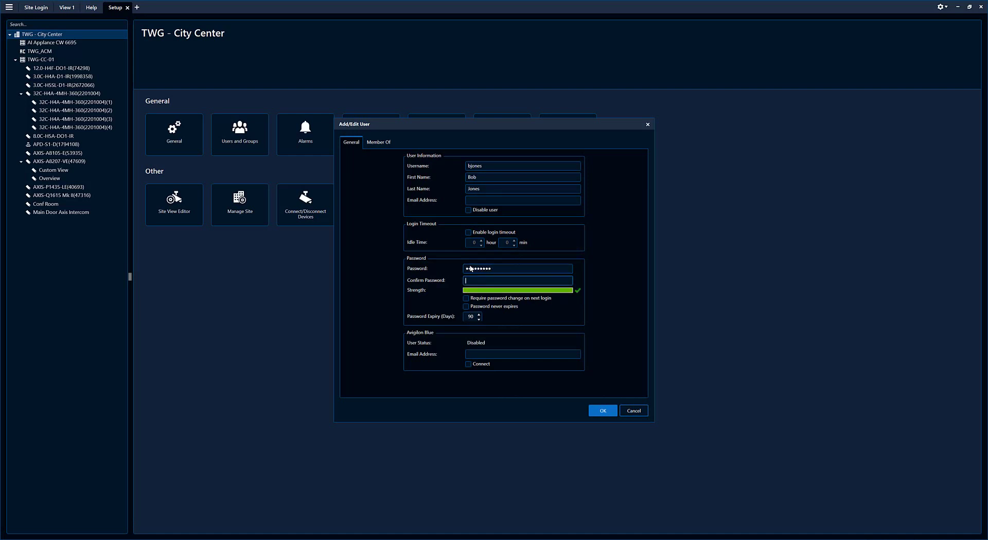
text(********)
click(466, 299)
click(466, 307)
click(466, 307)
Make the user a member of Standard Users, save with OK, and close Users and Groups.
click(374, 144)
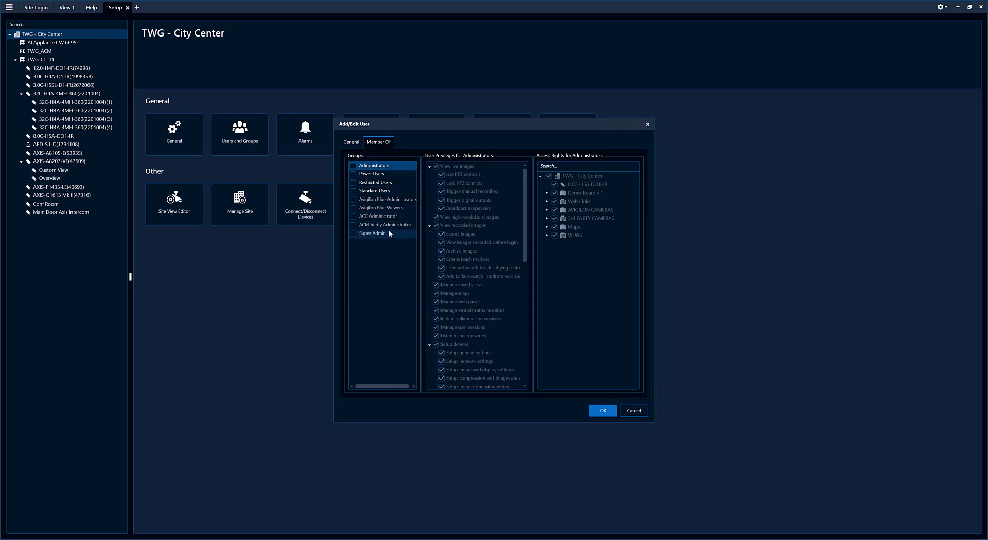
click(352, 190)
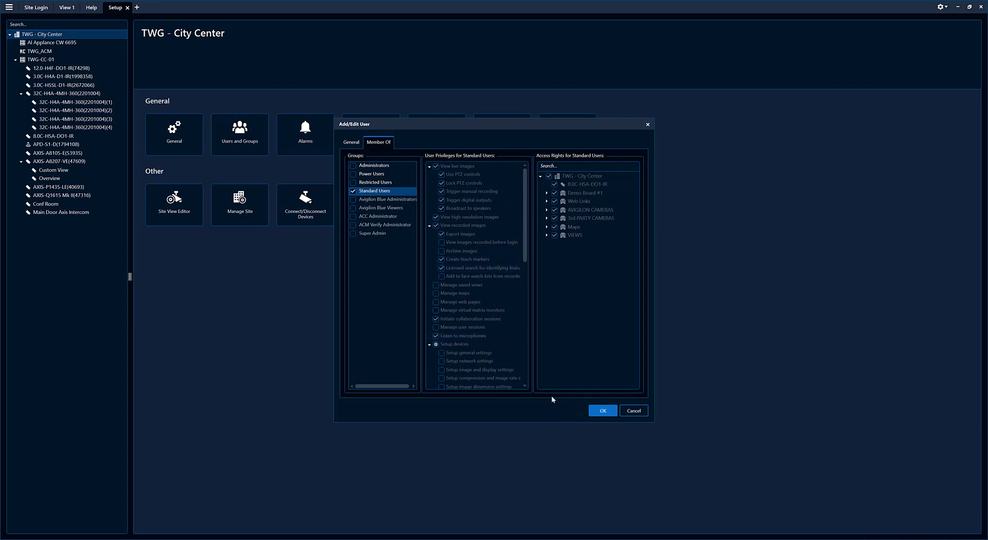
key(Return)
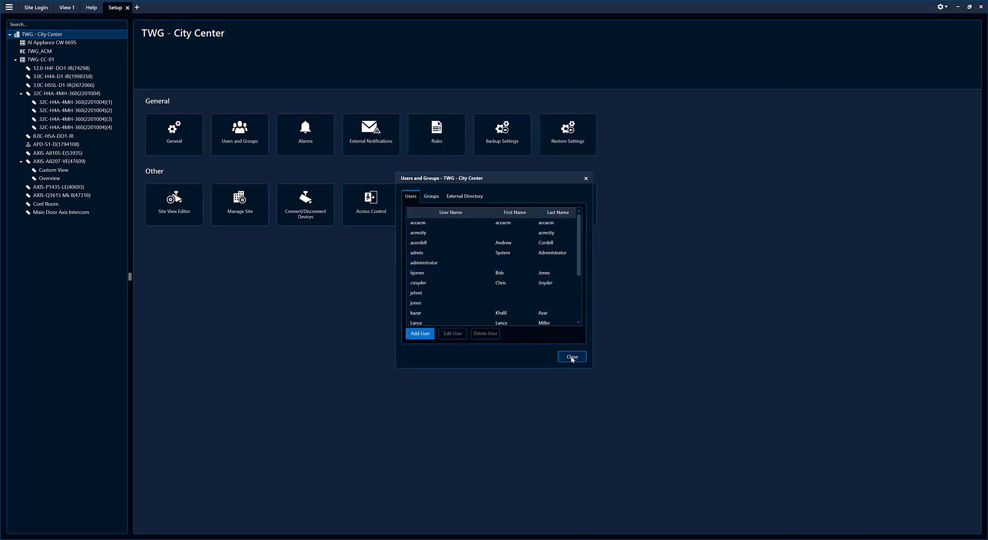
click(571, 357)
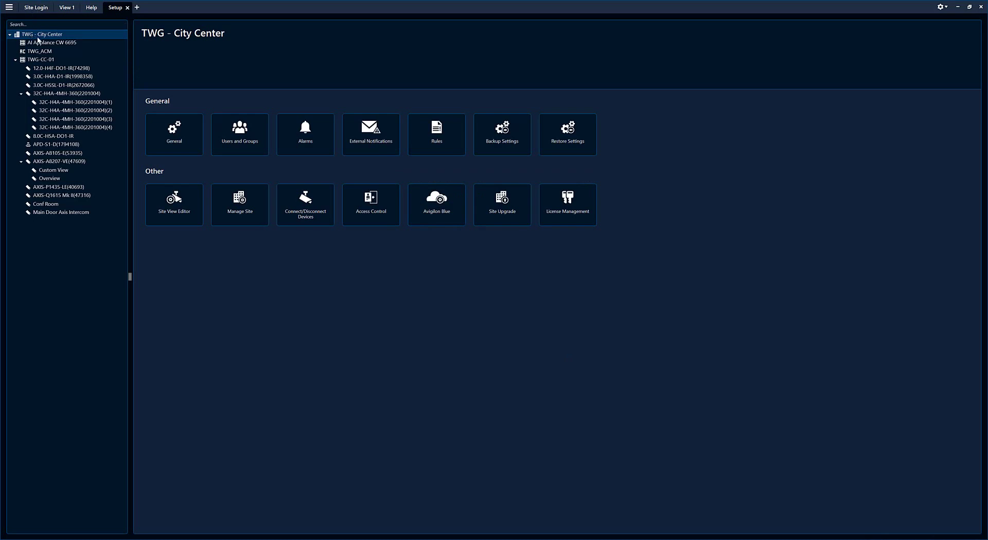
Log the administrator out of all sites and log back in with the new user's username and password.
click(940, 6)
click(941, 38)
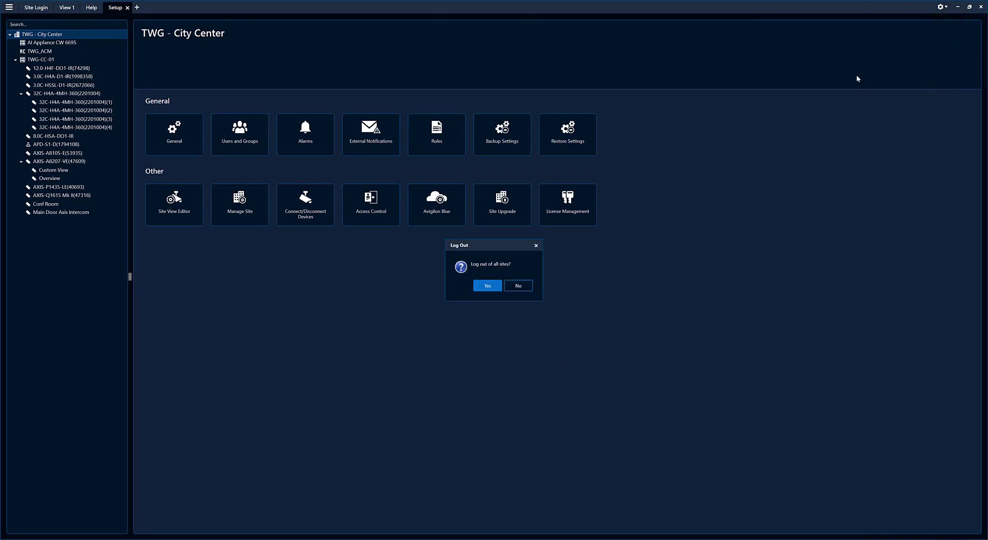
click(488, 285)
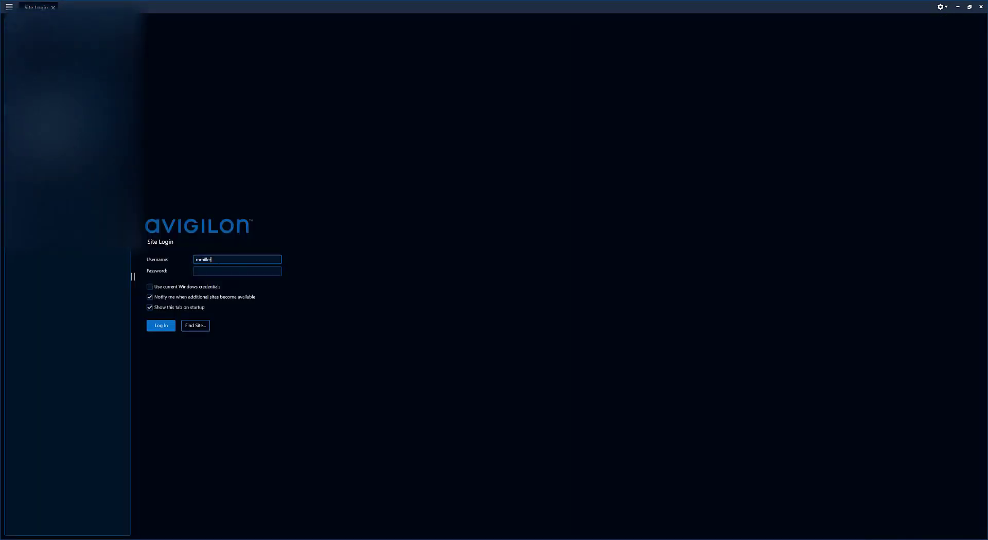
key(Tab)
text(••)
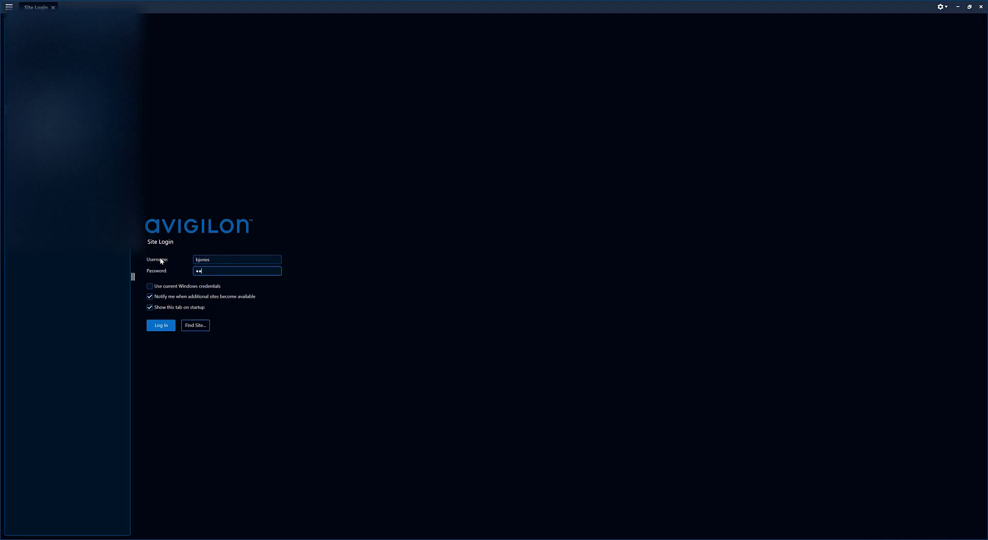
text(•••••)
click(152, 330)
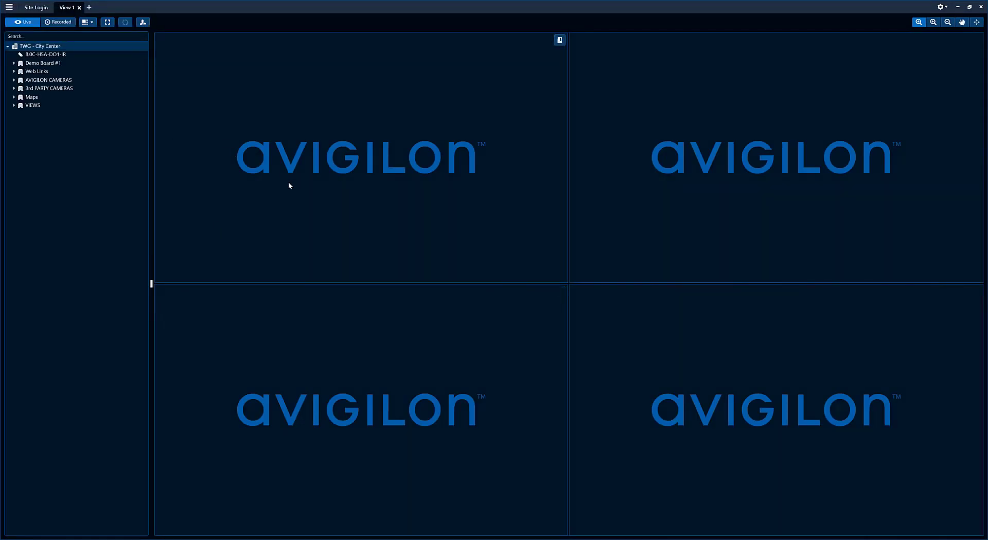
As the new user, open TWG - City Center Setup and view several devices, ending on AXIS-A8207-VE(47609).
right_click(57, 47)
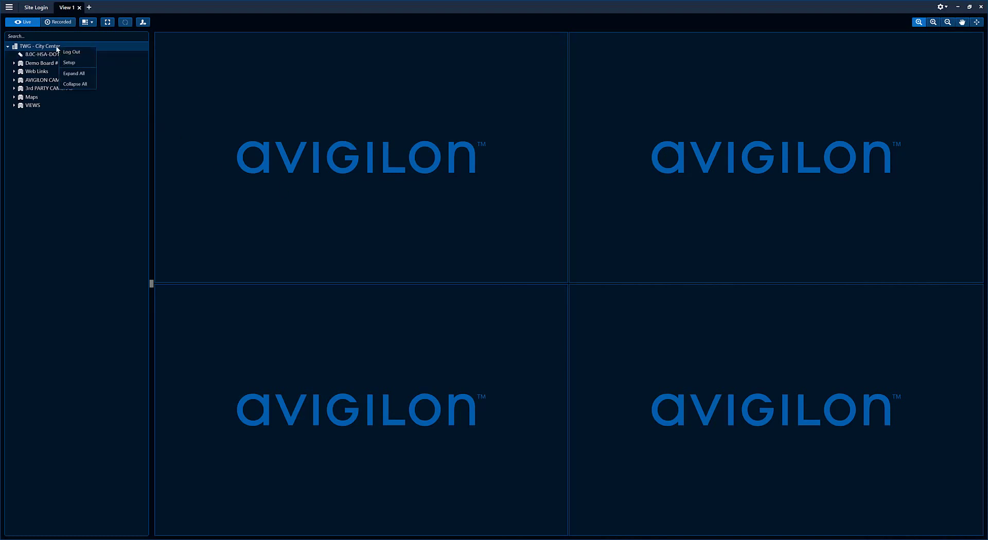
click(70, 62)
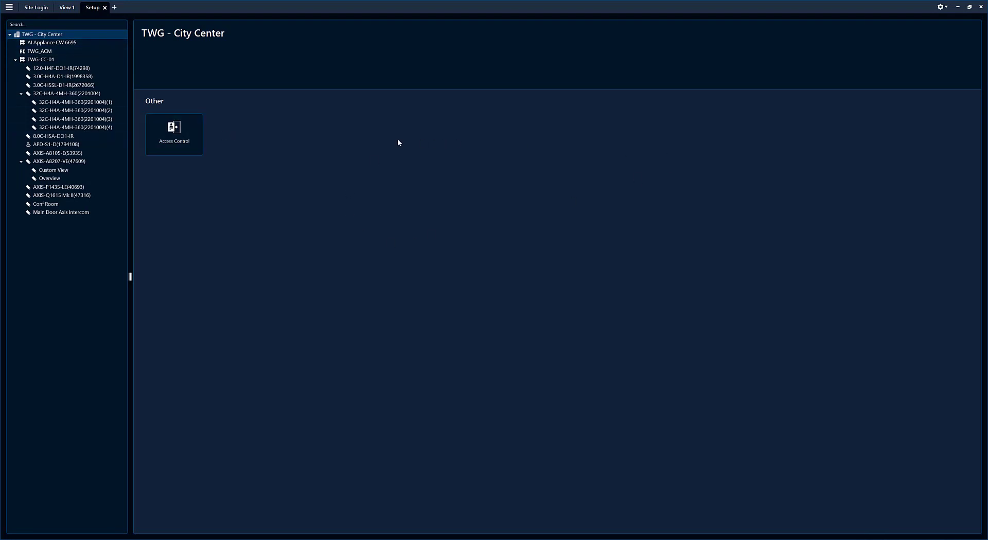
click(51, 68)
click(52, 76)
click(52, 85)
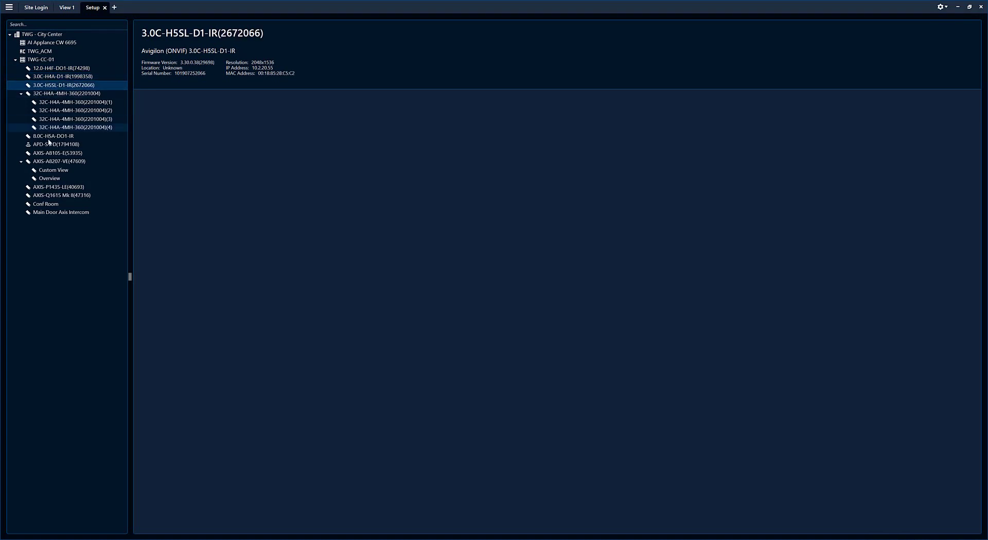
click(51, 144)
click(52, 161)
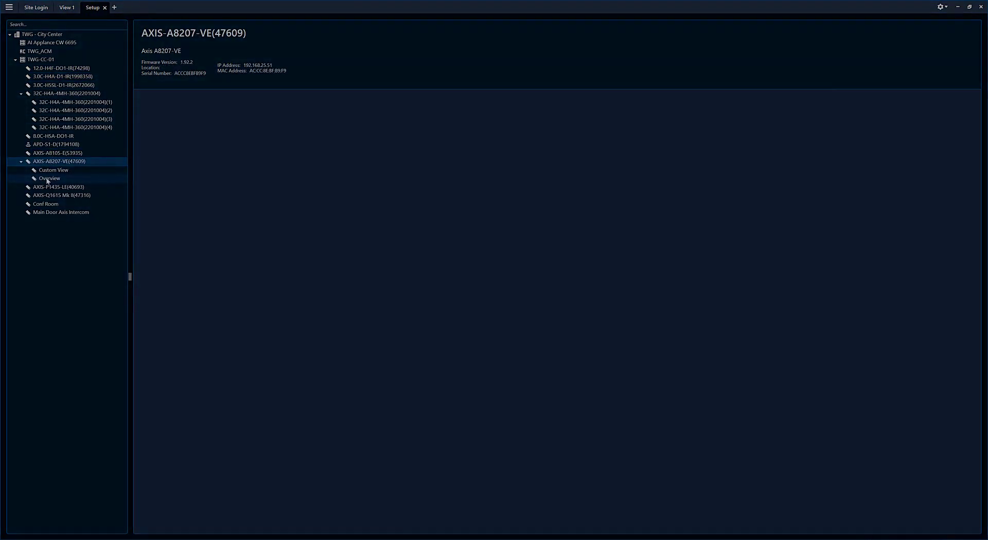